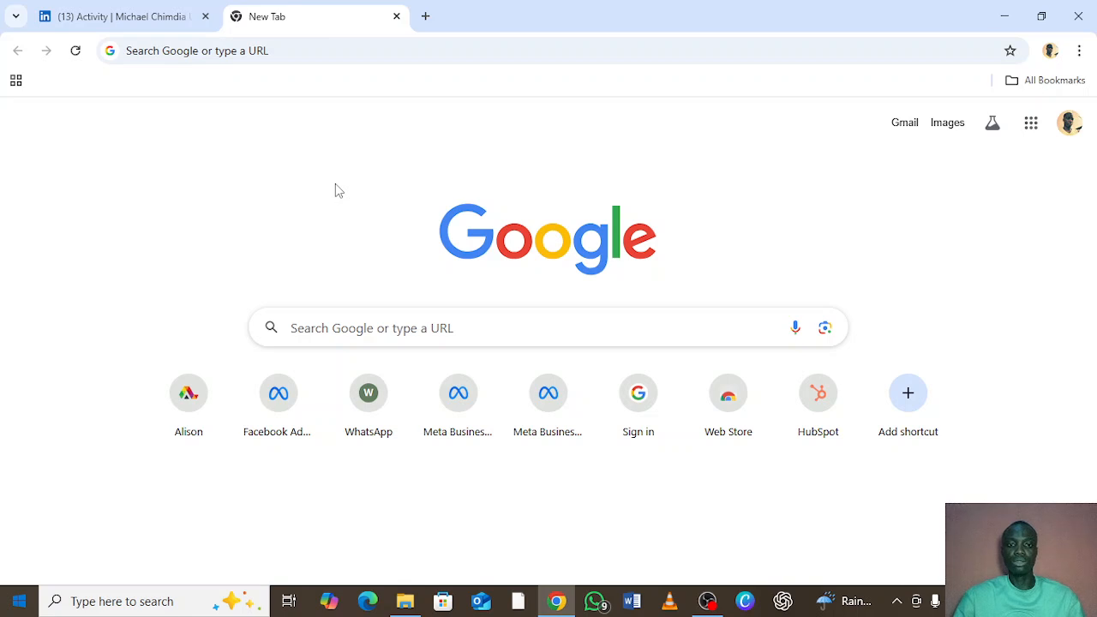
- Go to the buffer.com website
left_click(373, 49)
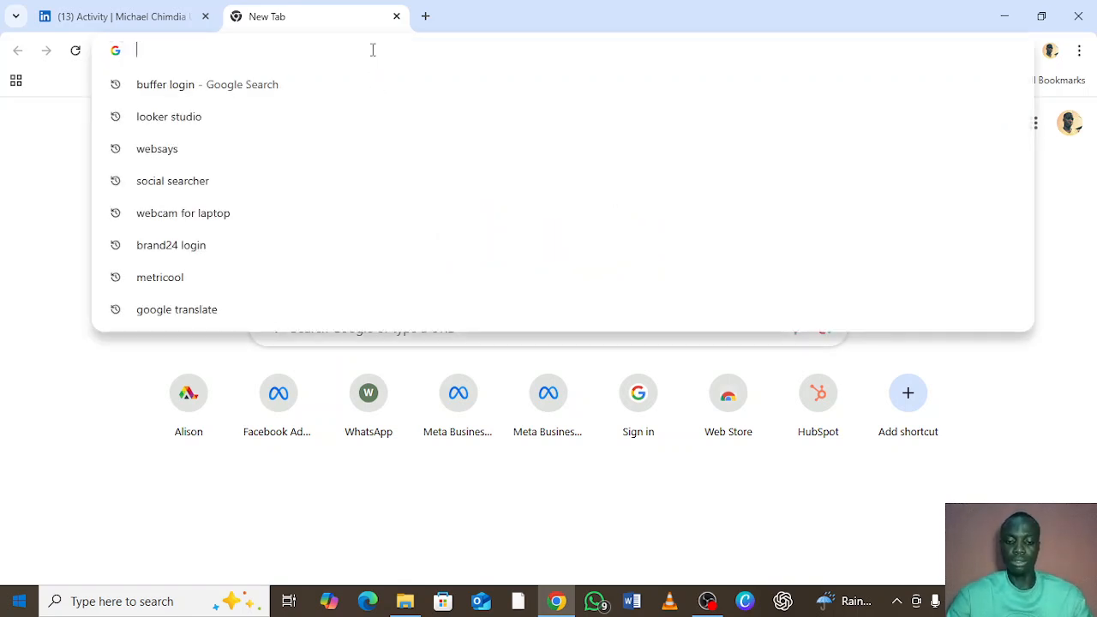
type("bu")
key("Right")
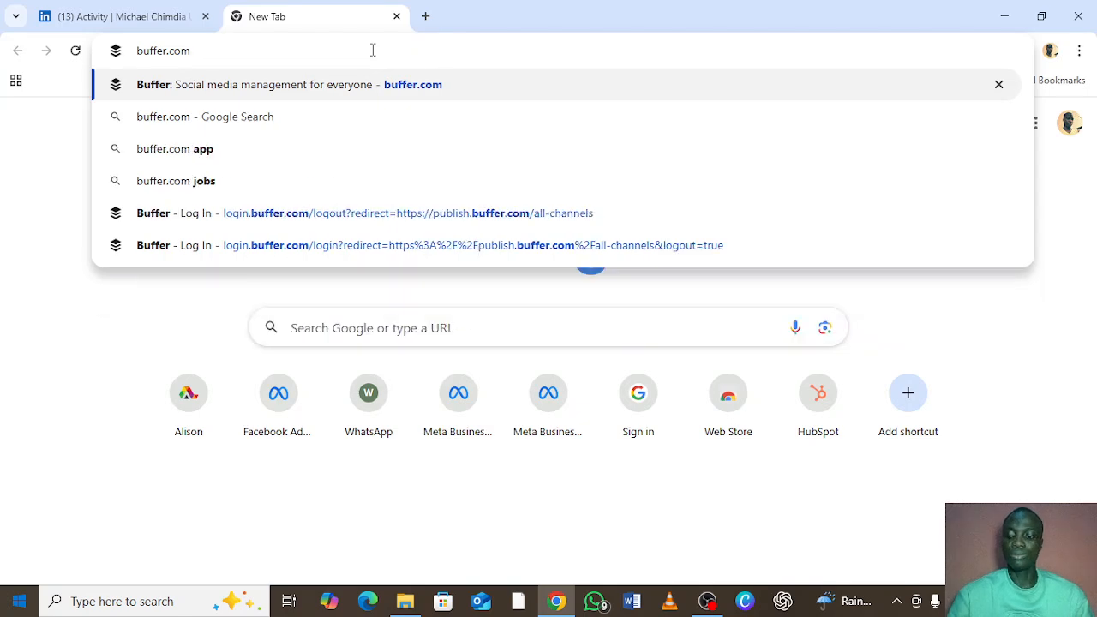
key("Return")
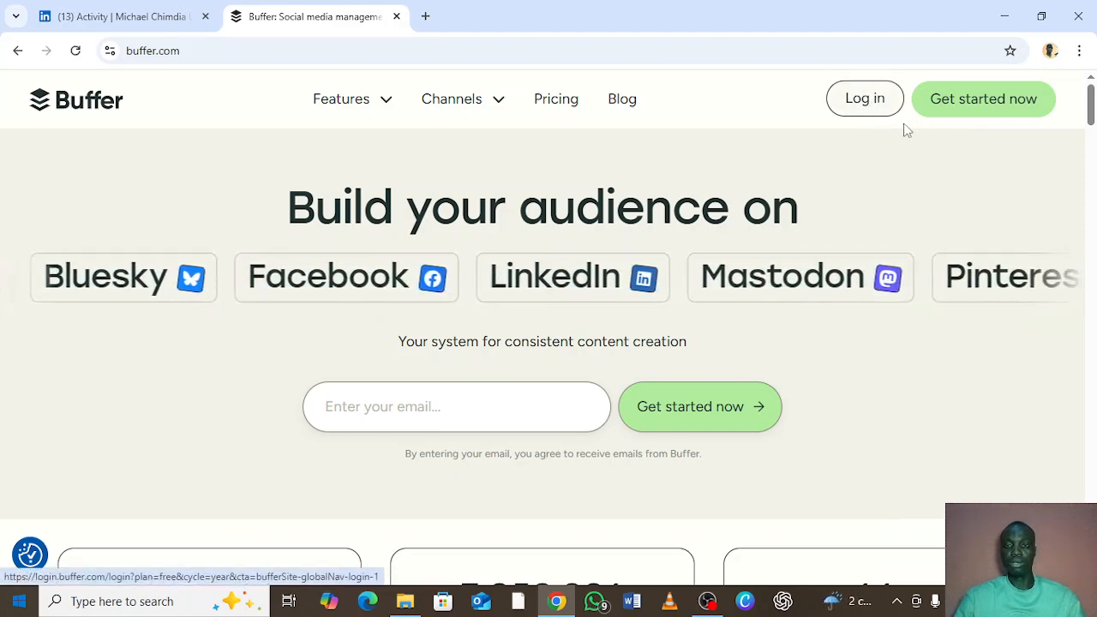
- Open the Buffer account sign-up form and look over its email and password fields
left_click(960, 116)
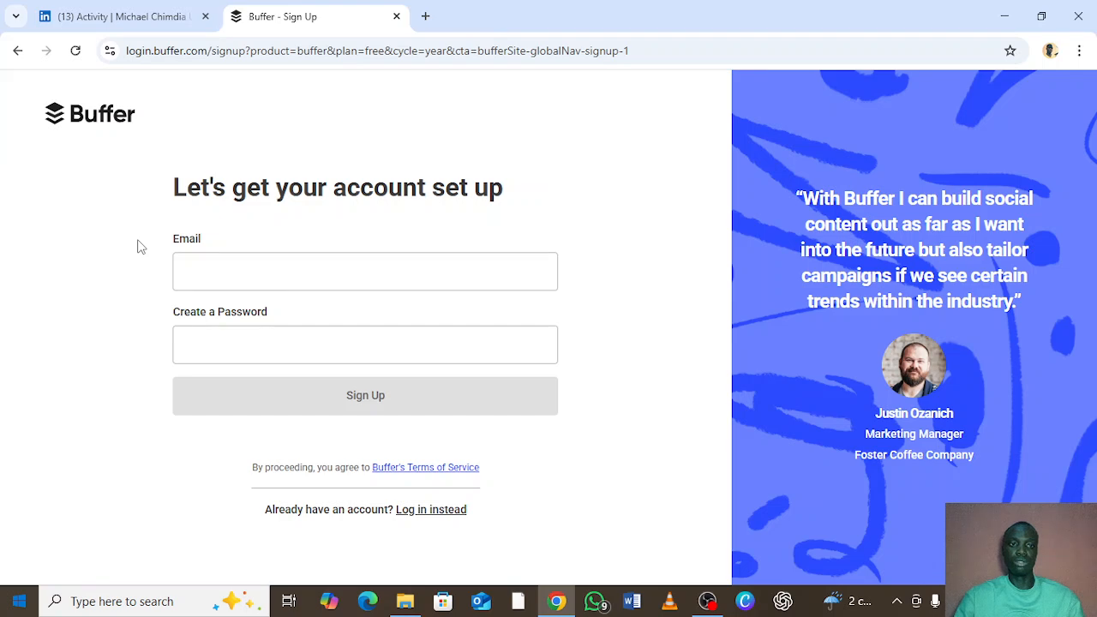
left_click(198, 267)
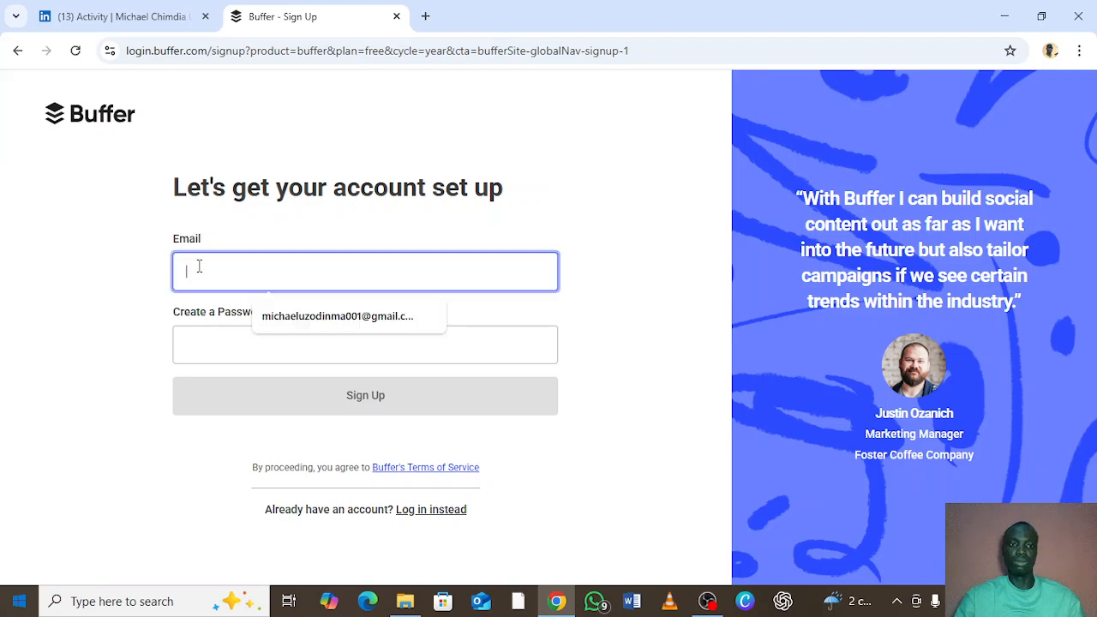
left_click(191, 340)
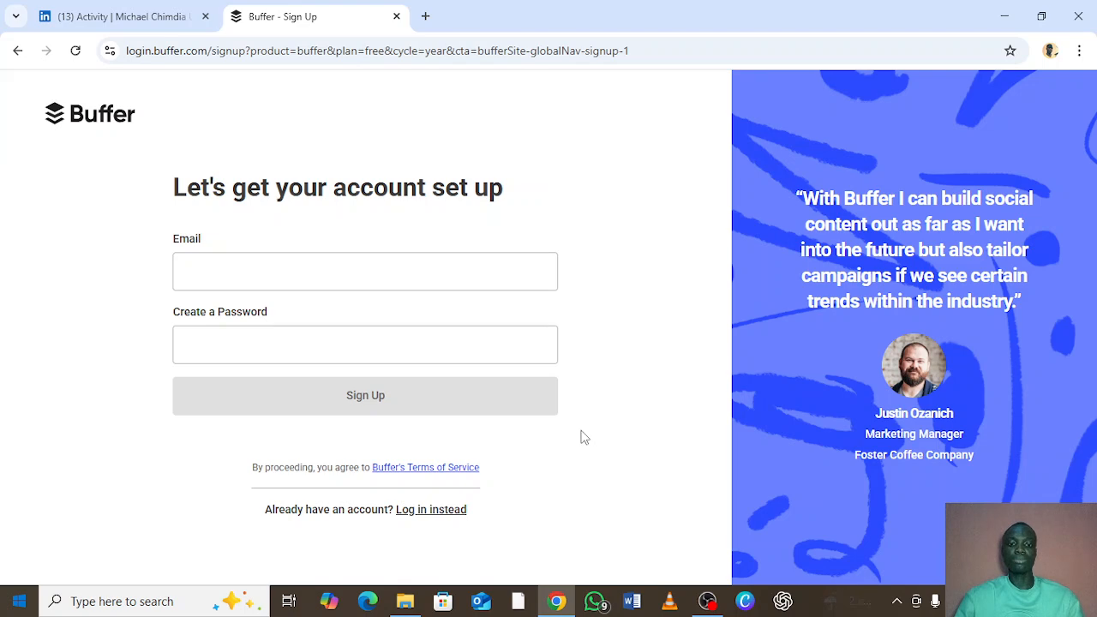
- Switch to the login form and log in to the existing account with its email address and password
left_click(454, 511)
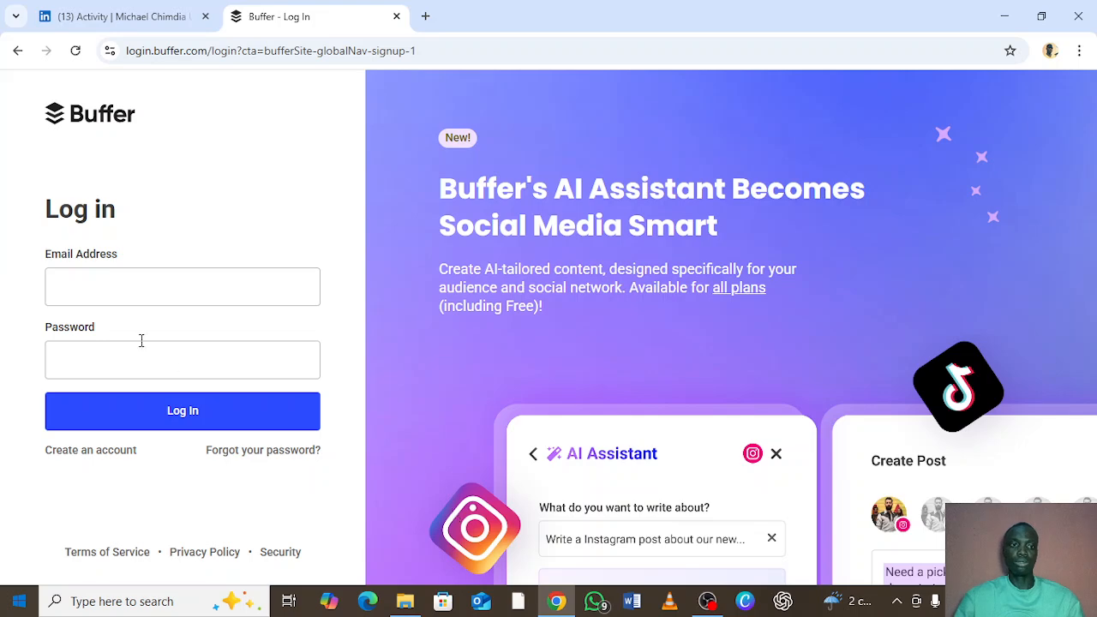
left_click(162, 290)
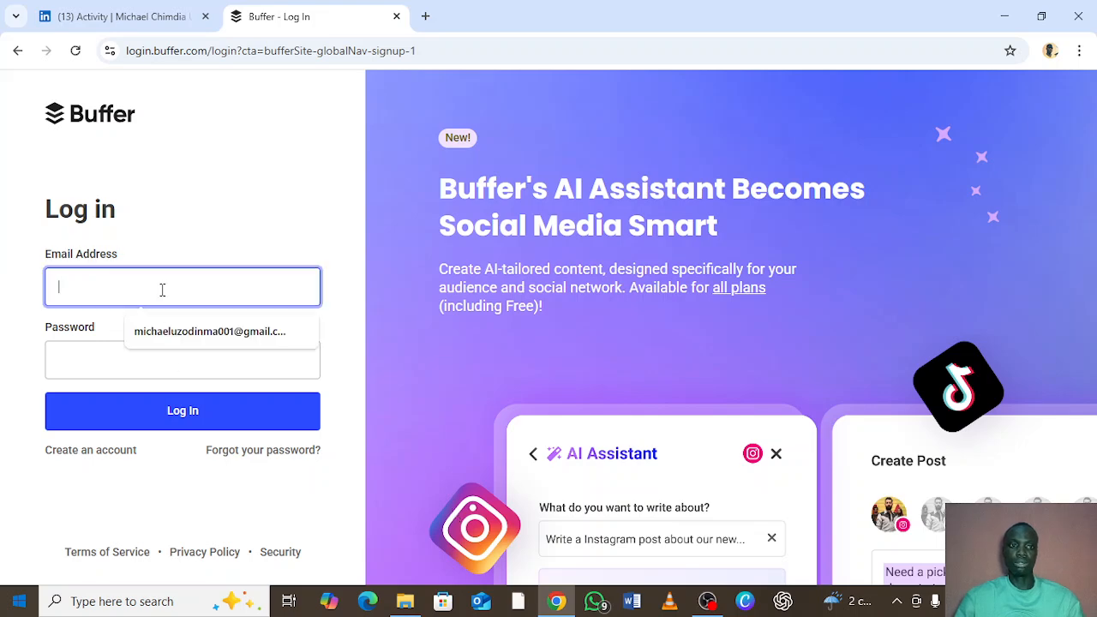
left_click(171, 331)
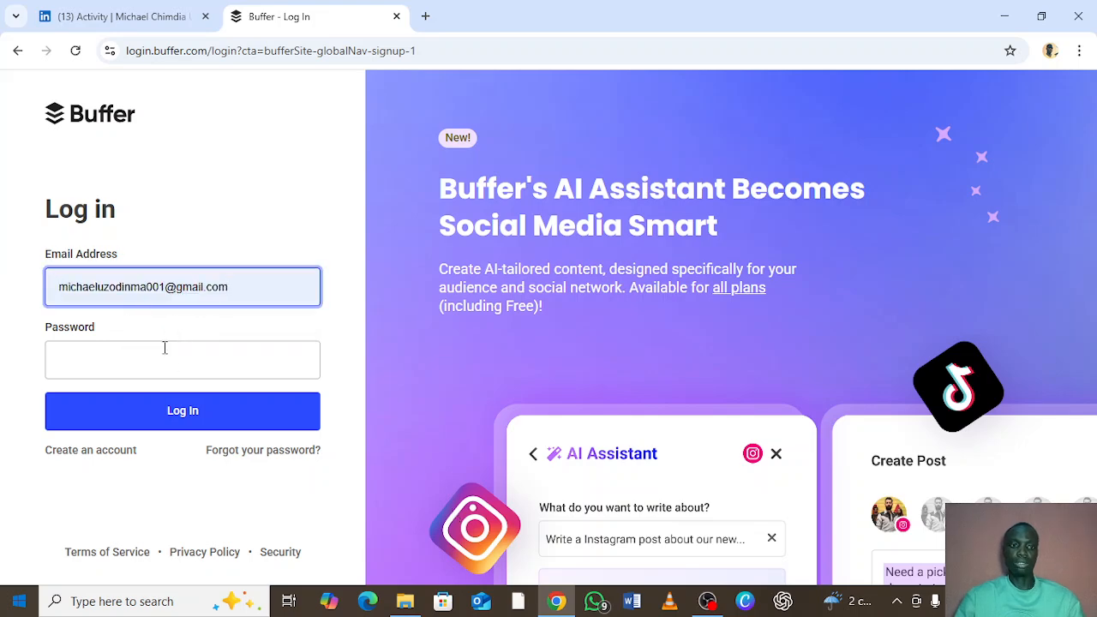
left_click(162, 361)
type("•••")
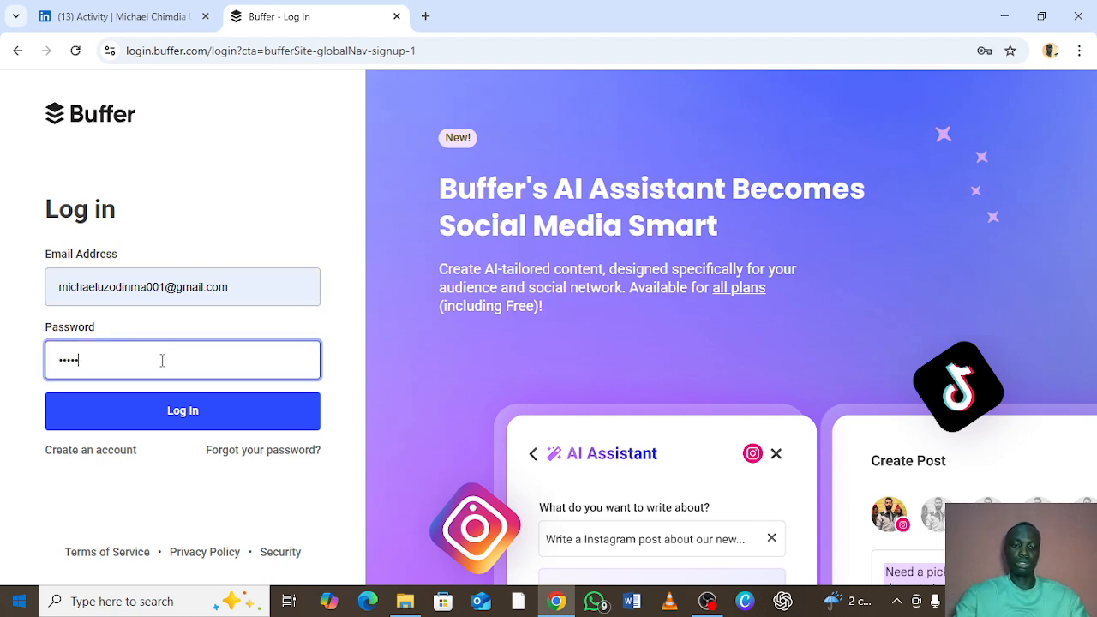
type("•••••")
left_click(183, 411)
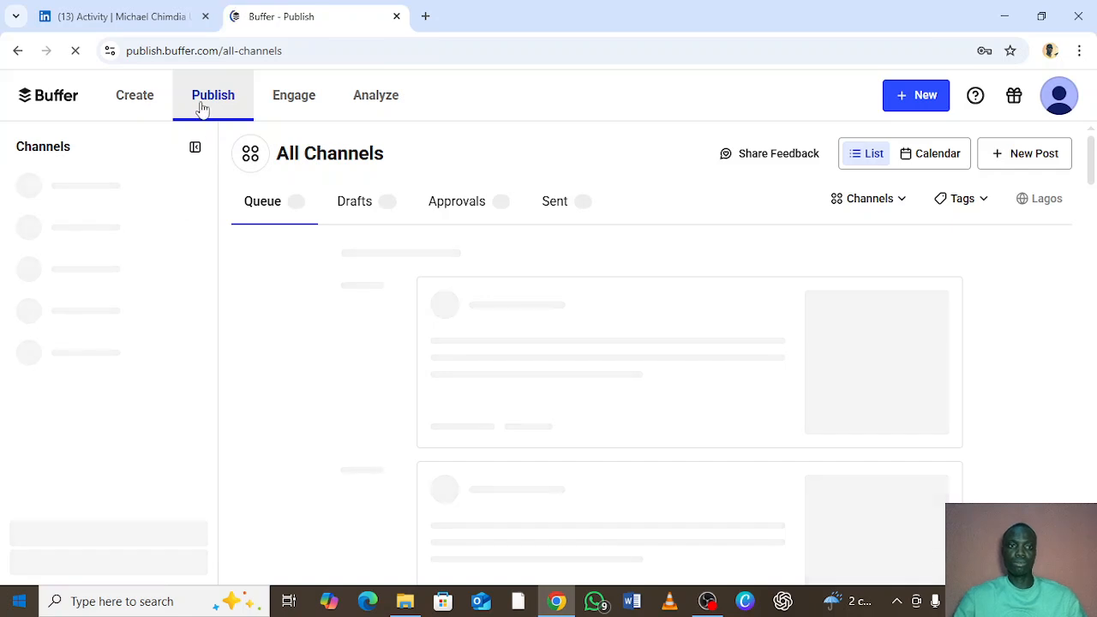
- Show the full list of channels, examine which social networks can be connected, and collapse the channel list
left_click(196, 148)
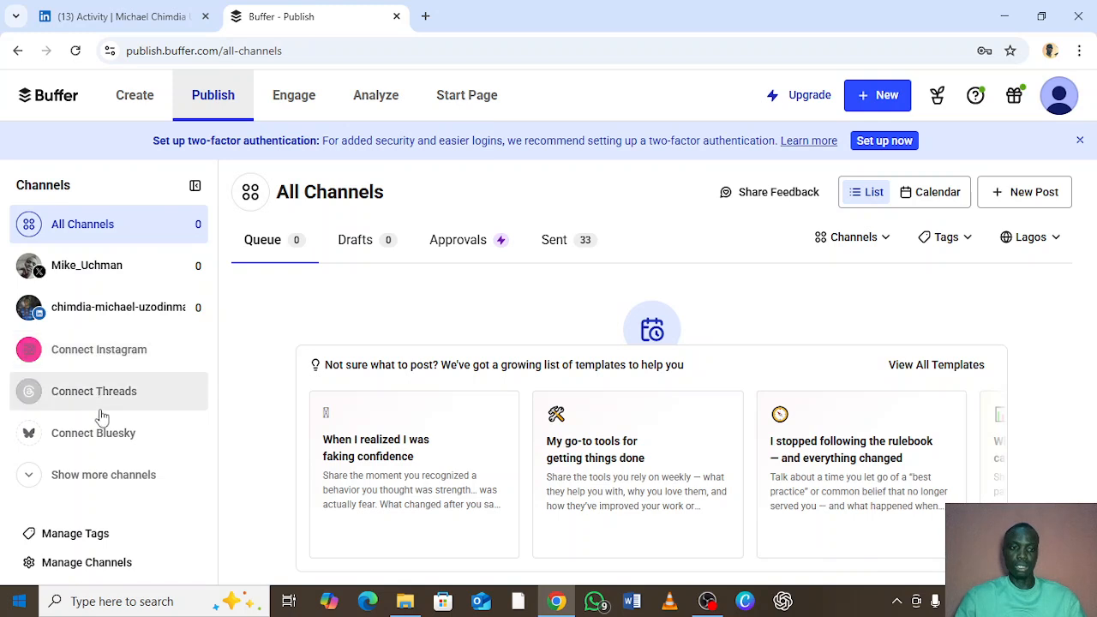
left_click(109, 484)
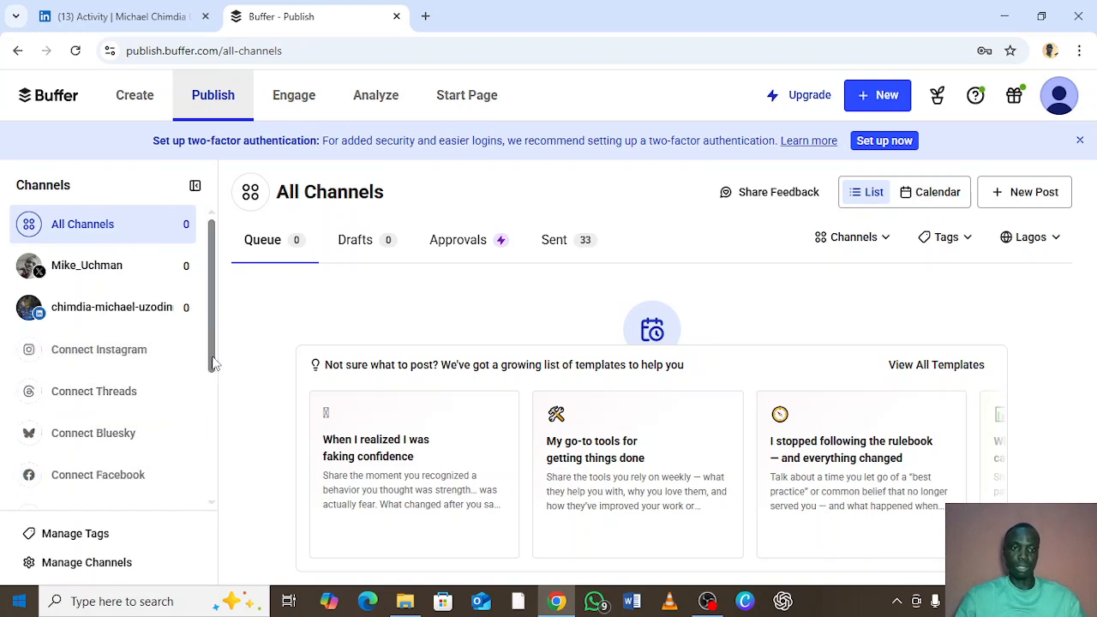
left_click_drag(214, 363, 214, 428)
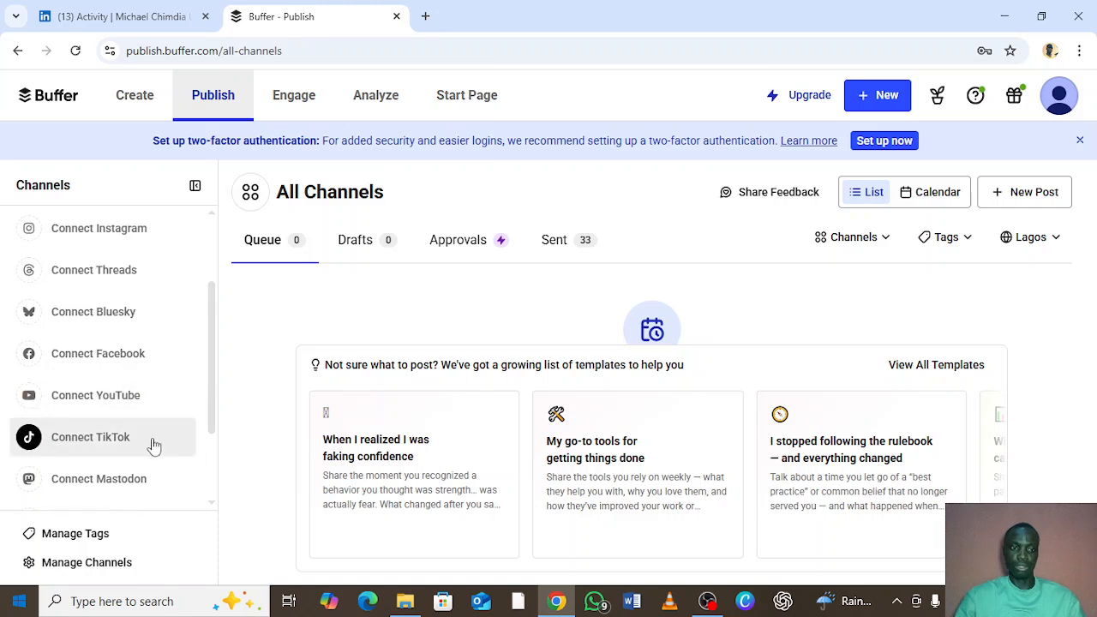
left_click_drag(214, 413, 211, 475)
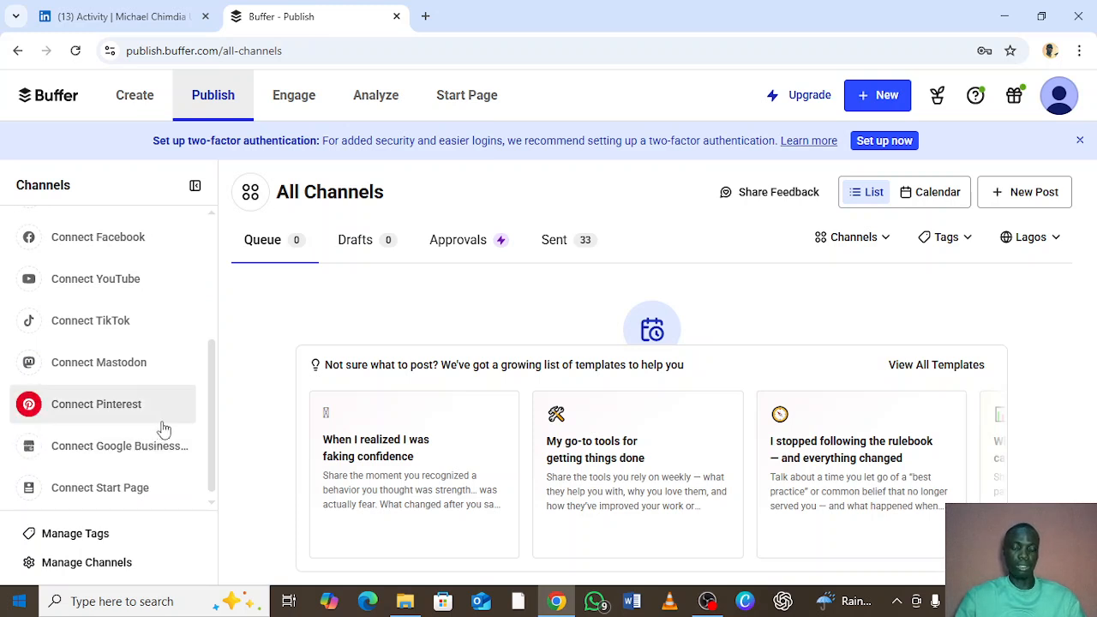
left_click_drag(211, 431, 214, 340)
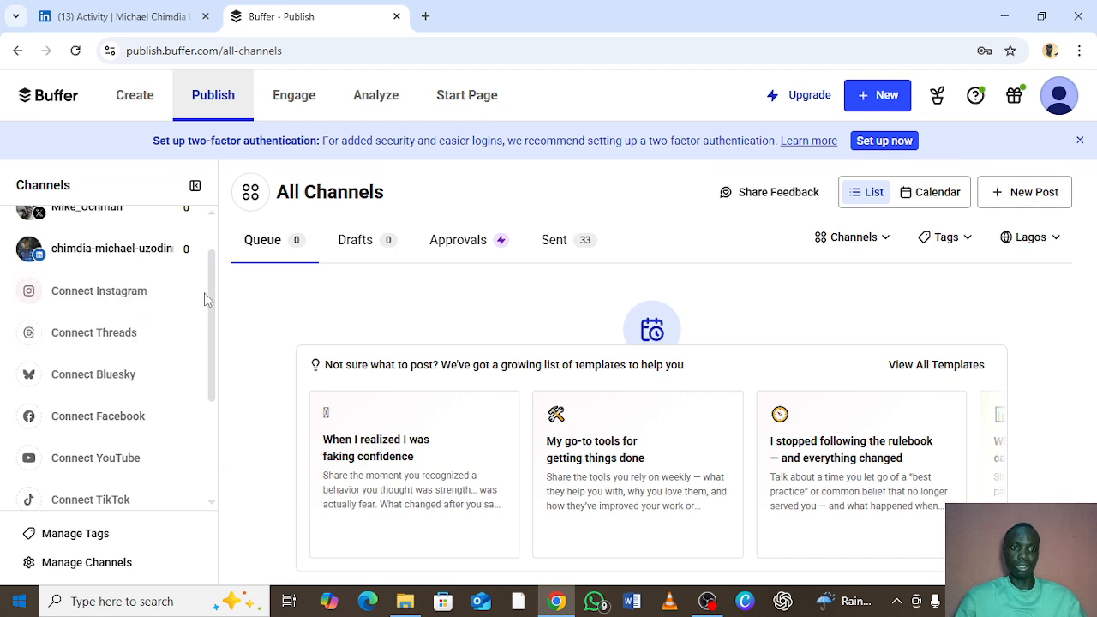
left_click_drag(212, 301, 216, 283)
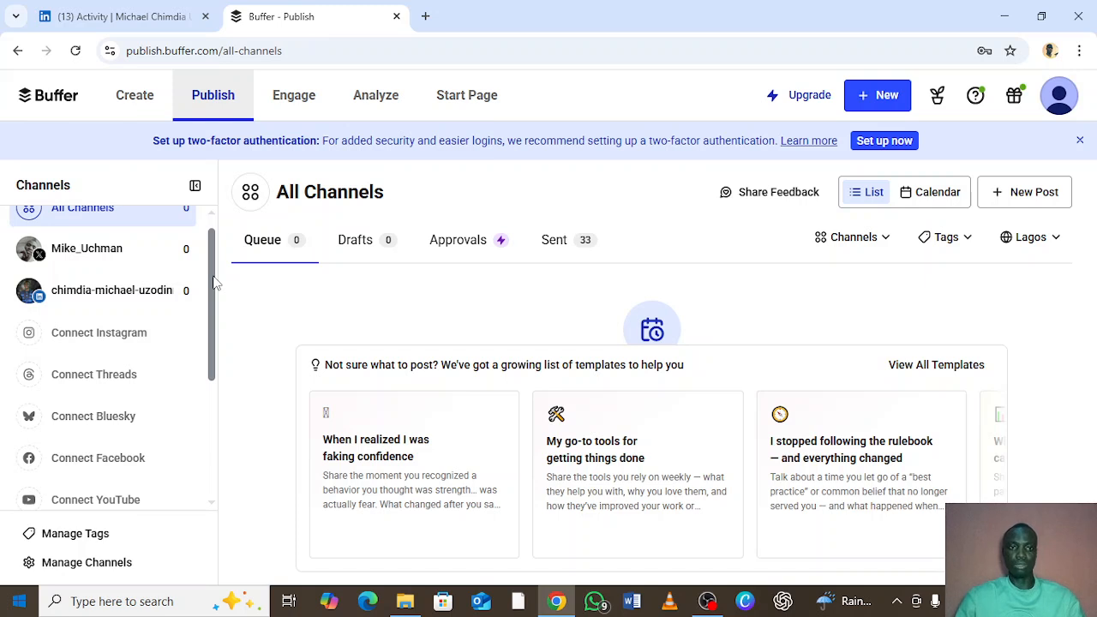
scroll(214, 270, "up", 1)
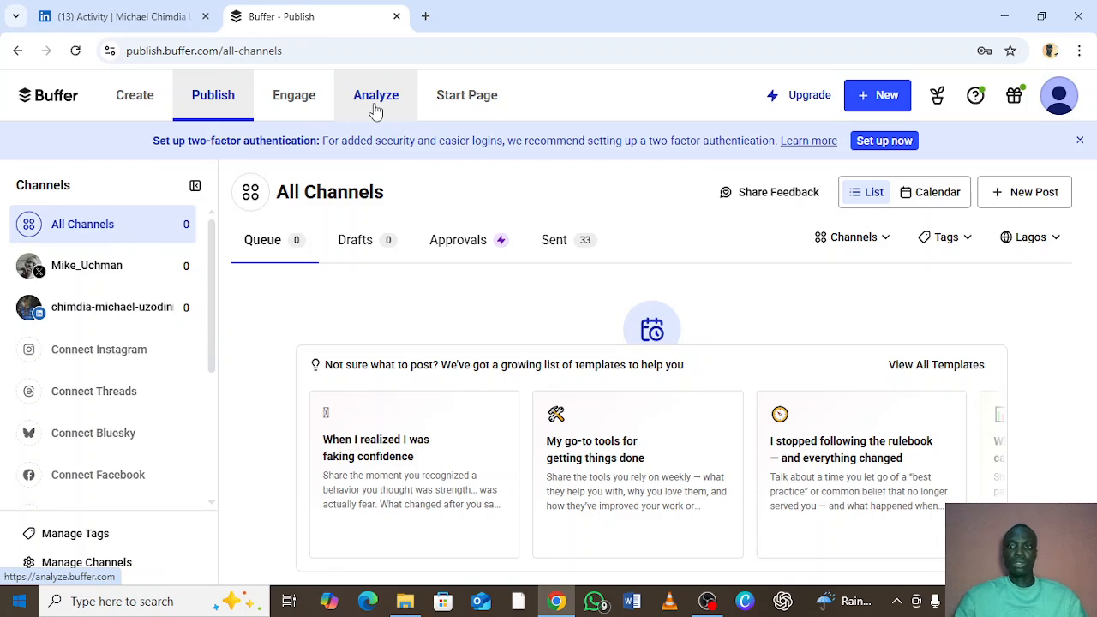
left_click(199, 187)
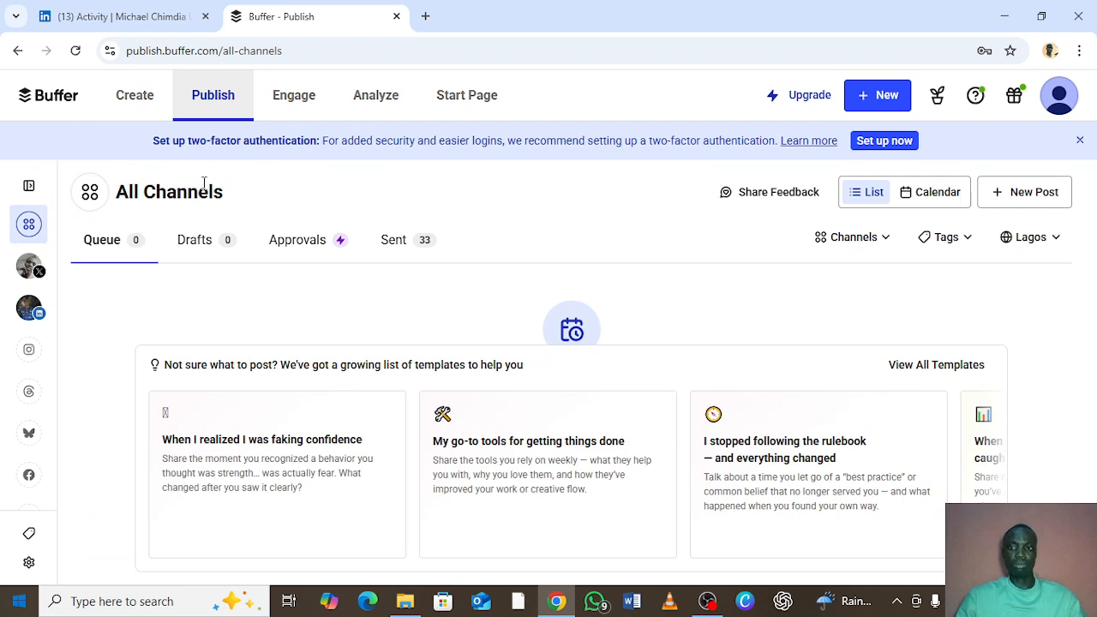
- Start a new post for the LinkedIn channel only, with the "A Day in My Life Using My Skill" text
left_click(1032, 198)
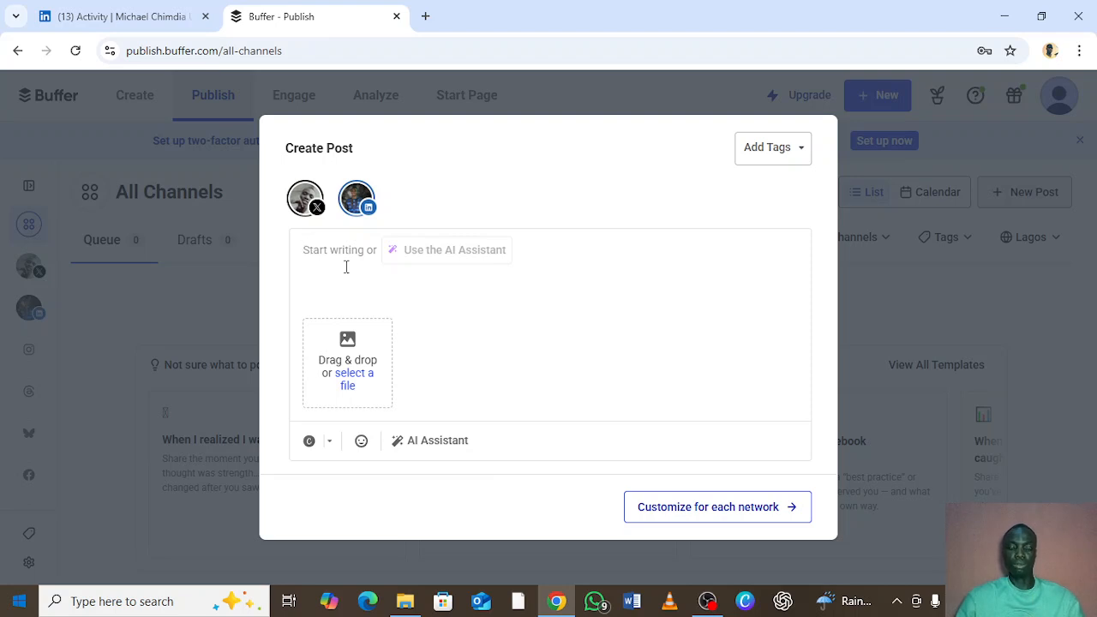
left_click(314, 208)
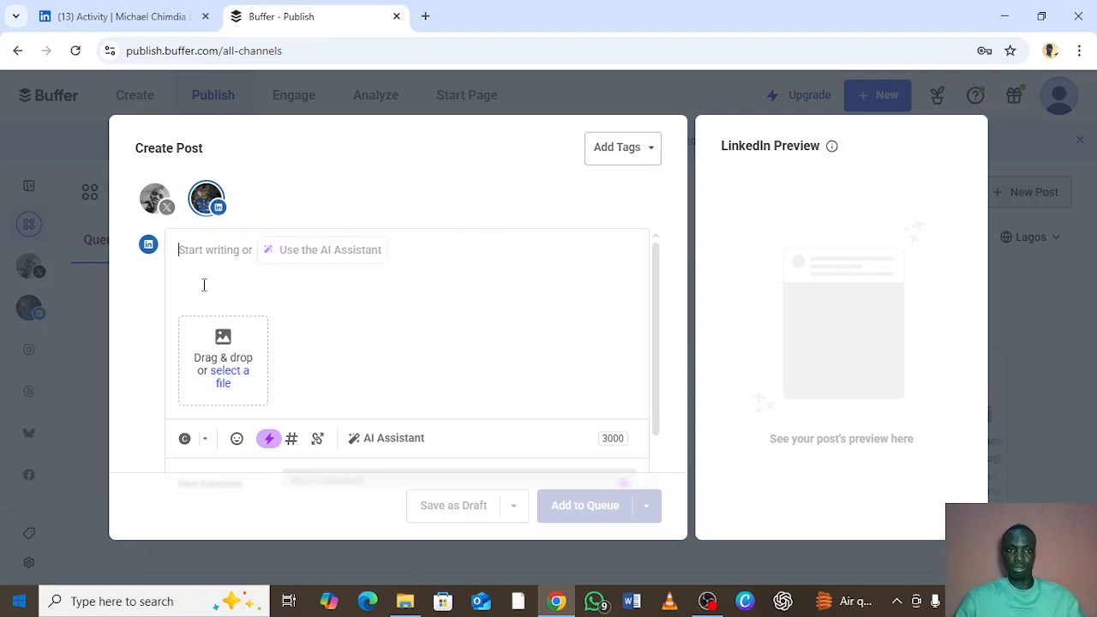
type("A Day in My Life Using My Skill   Every day as a Meta Ads Manager is a blend of data, creativity, and strategy. Here's a quick walkthrough of what that looks like for me:  Morning: I dive into Ad Manager to monitor campaign health — I check metrics like conversions, CPMs, and performance trends. From this, I spot opportunities and potential leaks in the funnel.")
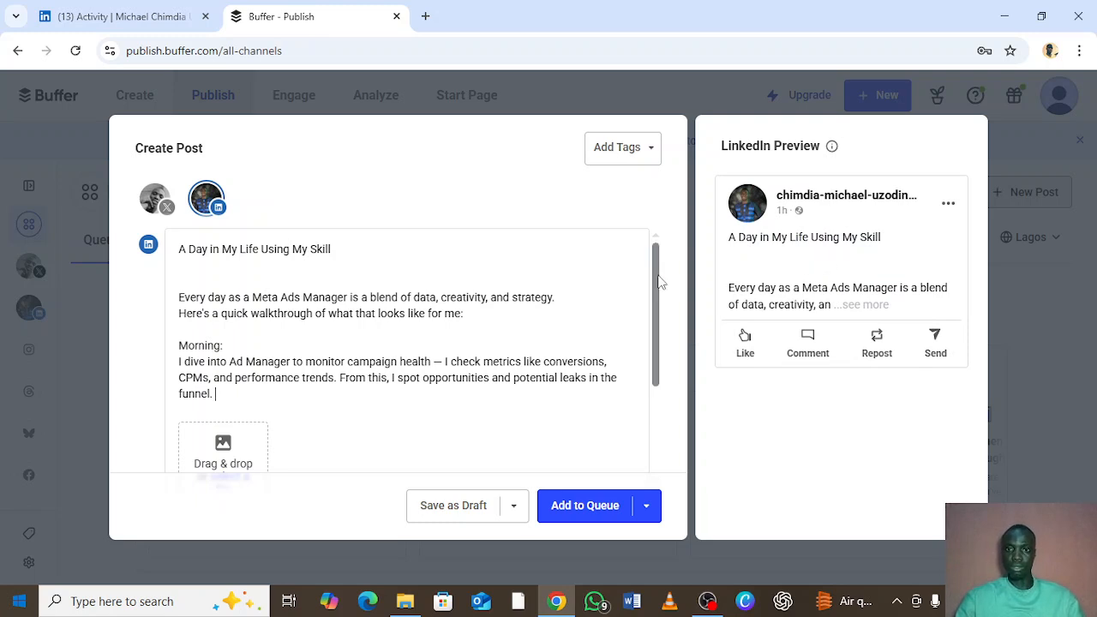
left_click_drag(660, 282, 660, 330)
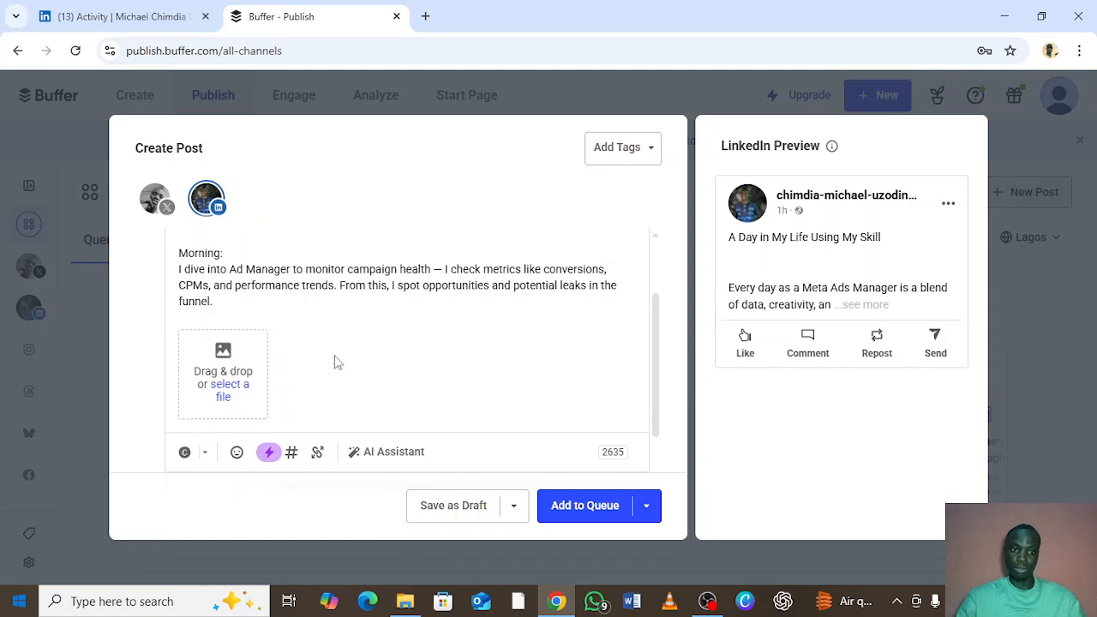
left_click(226, 396)
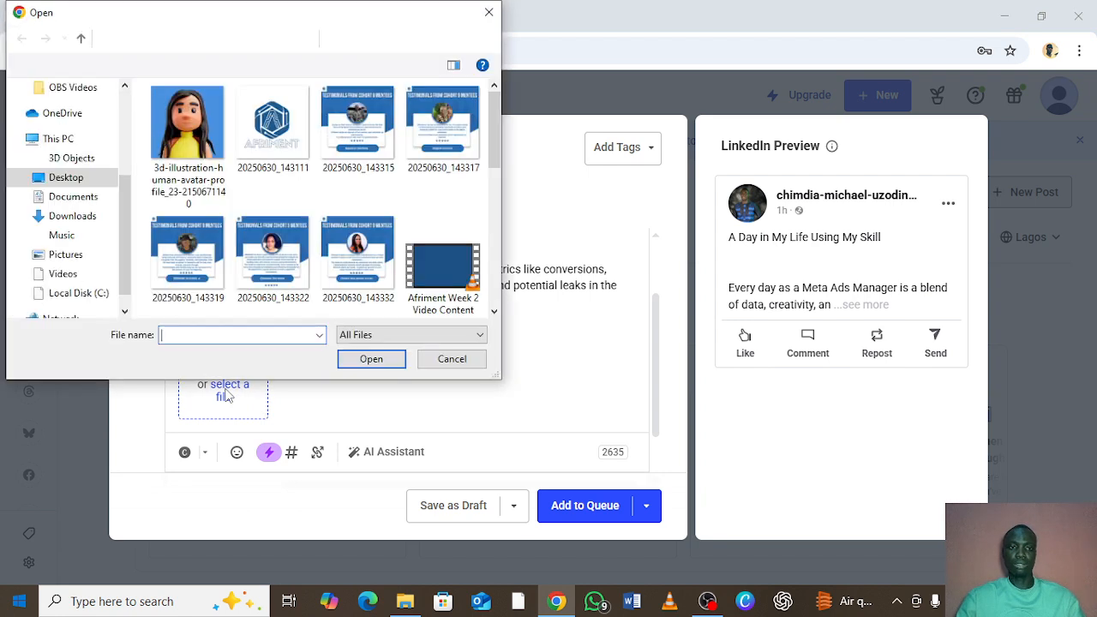
left_click(196, 141)
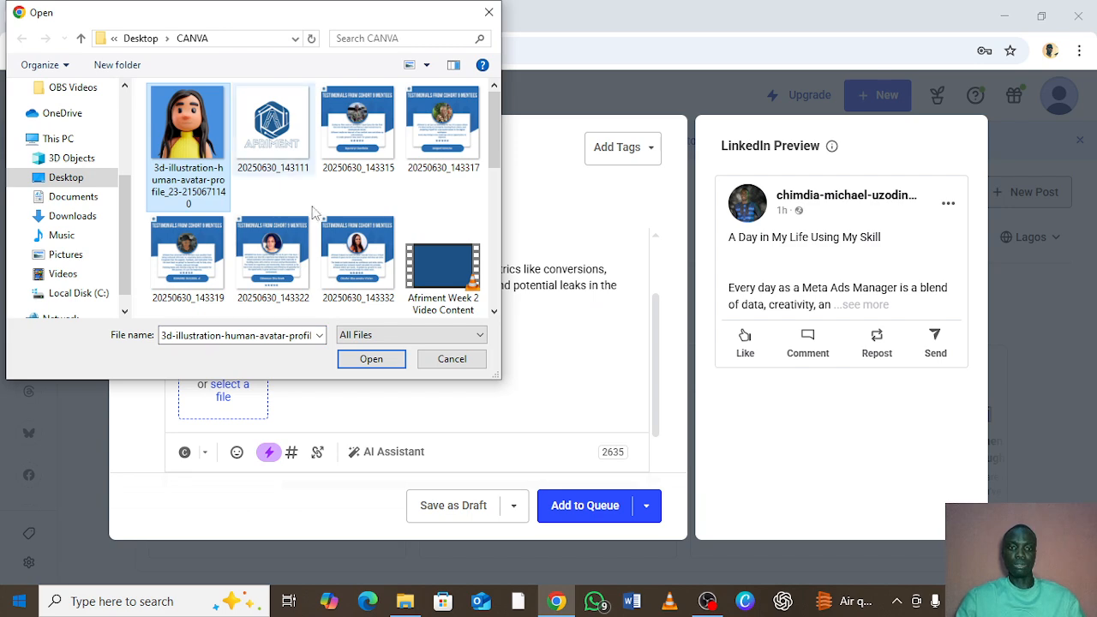
left_click(371, 359)
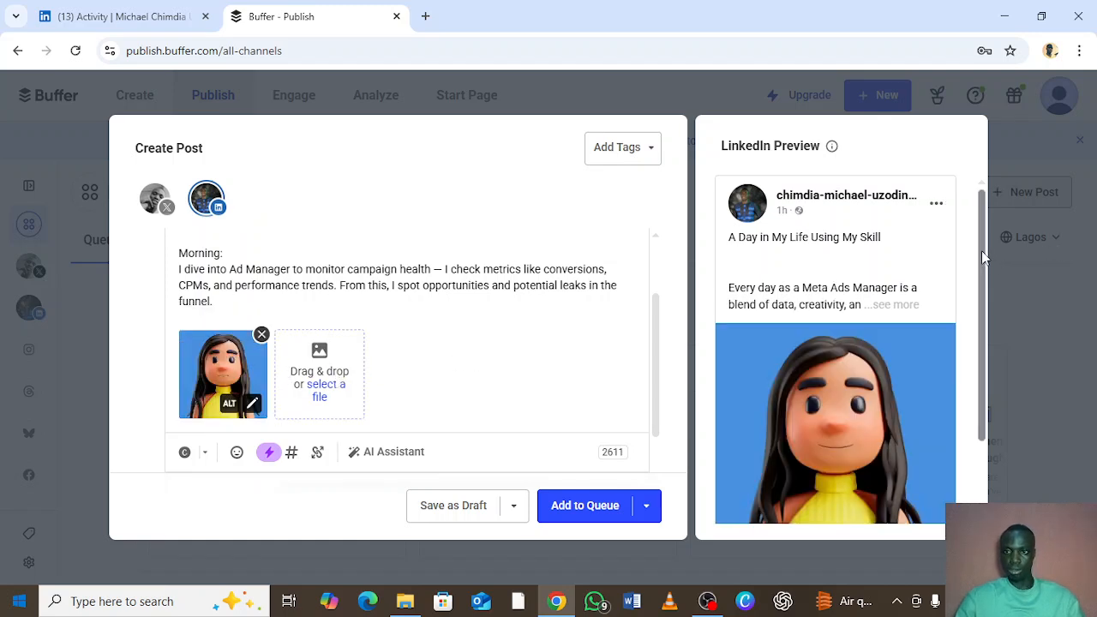
mouse_move(979, 250)
left_mouse_down()
mouse_move(972, 332)
mouse_move(979, 239)
left_mouse_up()
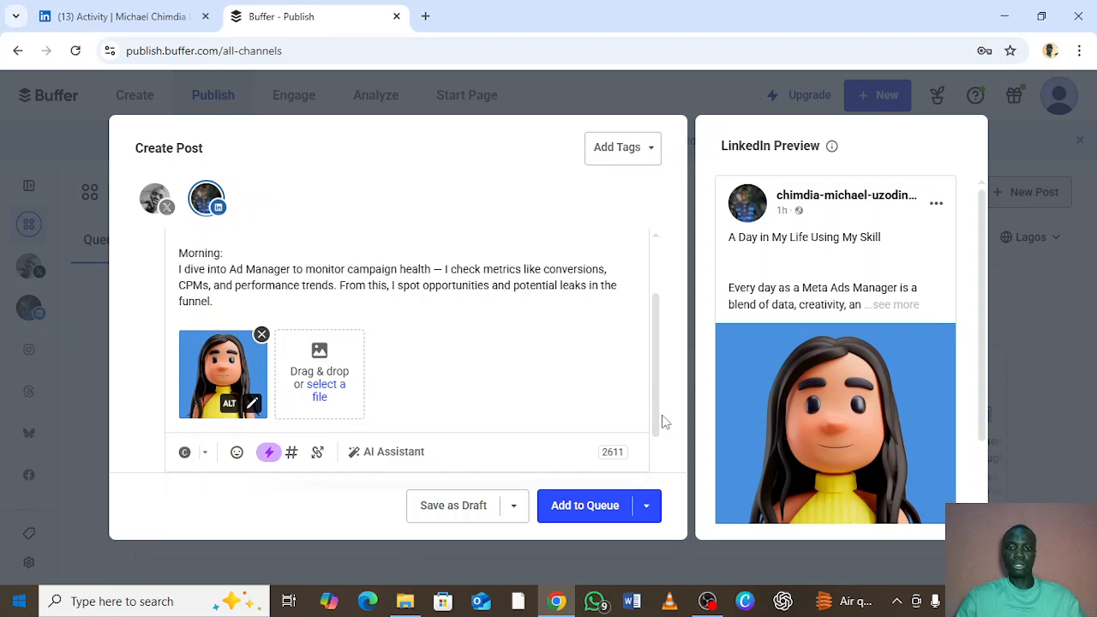
- Schedule the LinkedIn post for 23 July 2025 at 09:00 AM
left_click(647, 506)
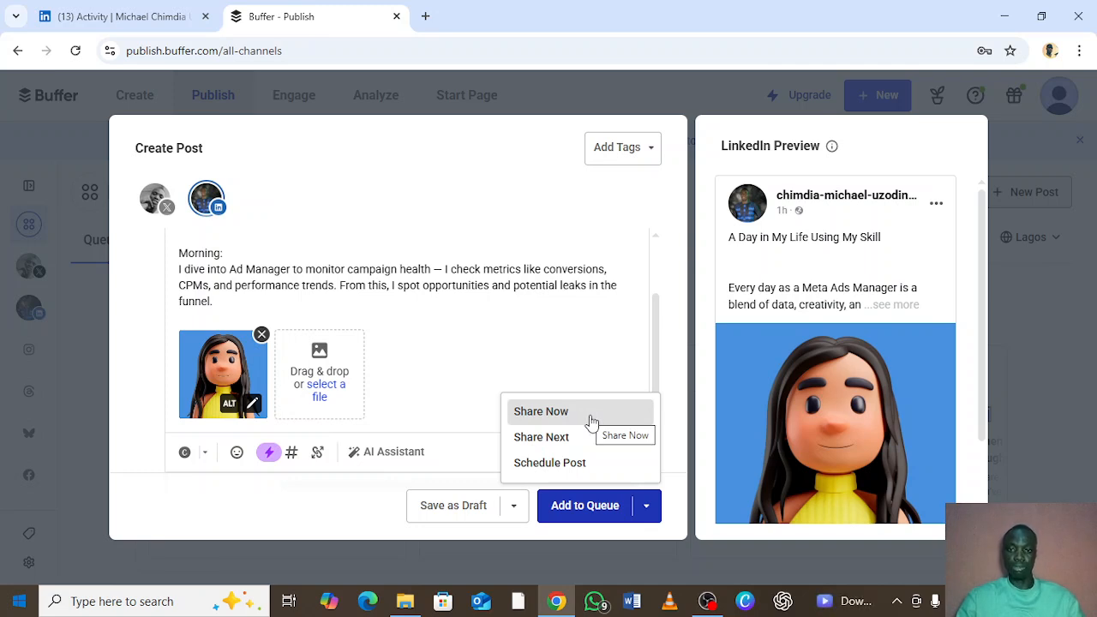
left_click(593, 471)
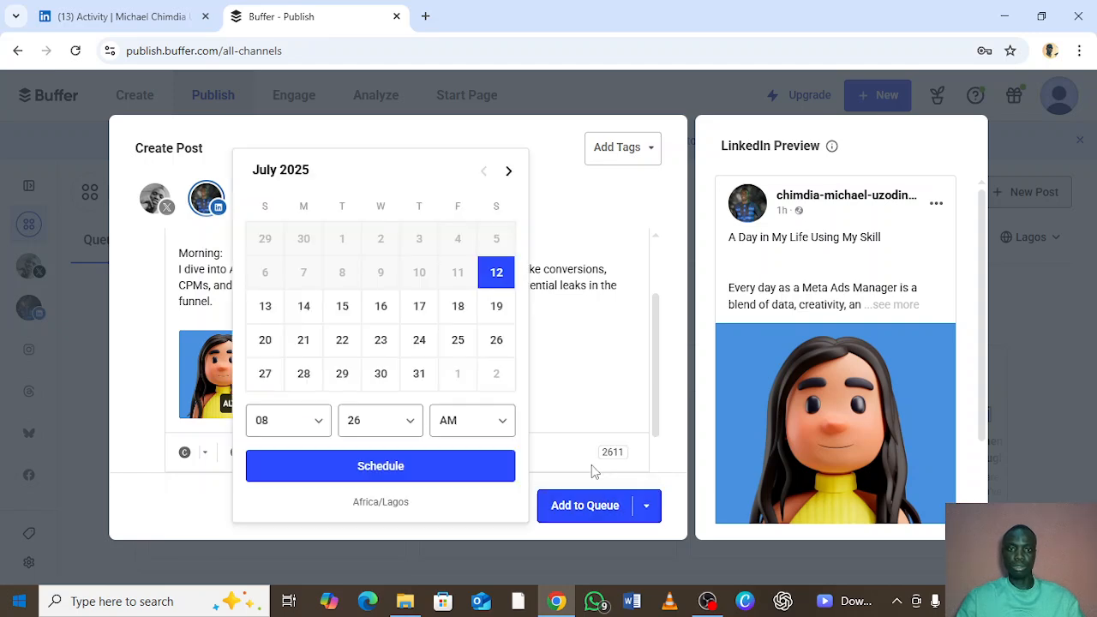
left_click(379, 342)
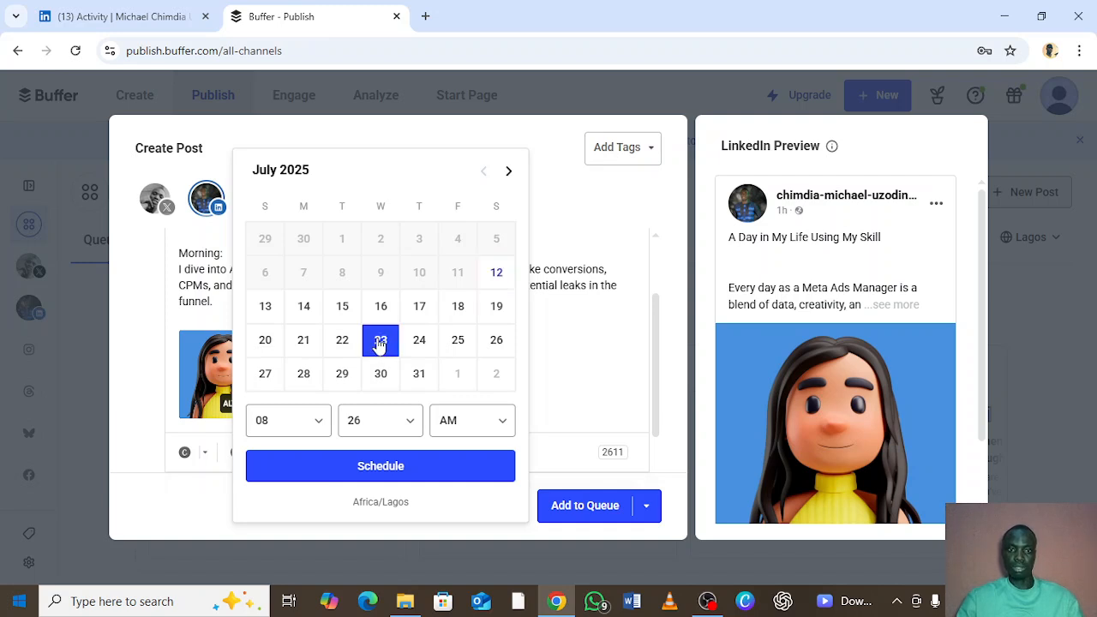
left_click(318, 422)
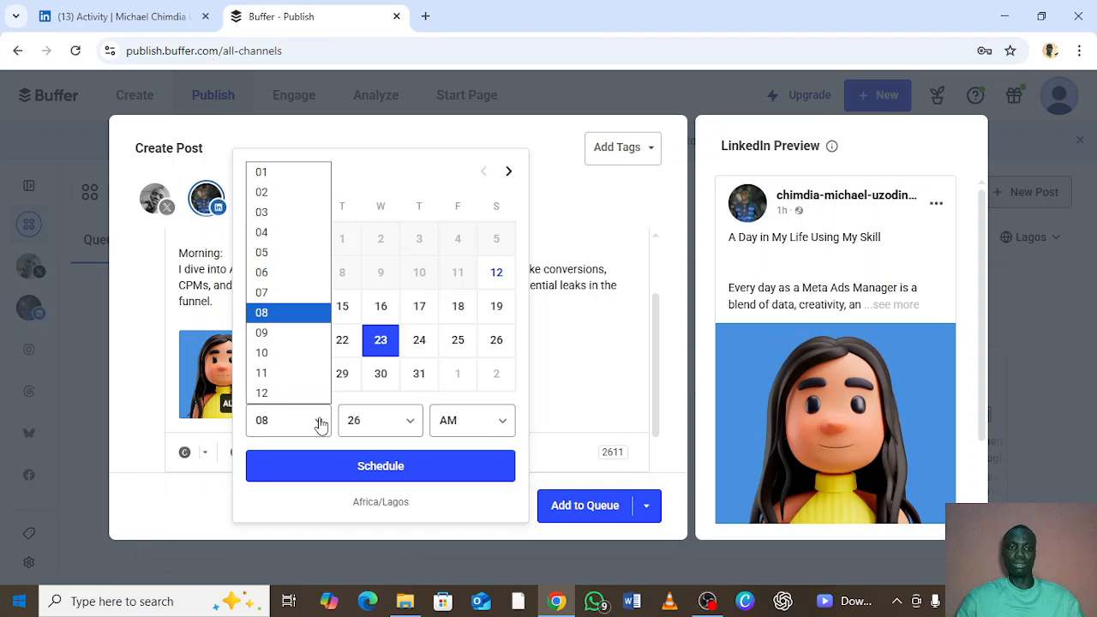
left_click(276, 340)
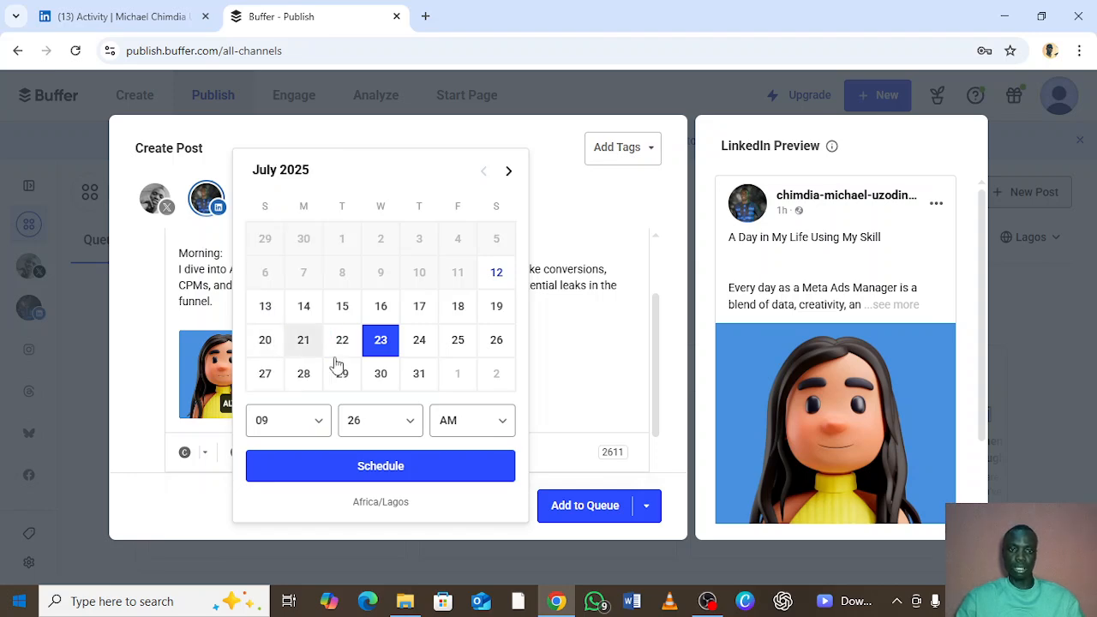
left_click(415, 420)
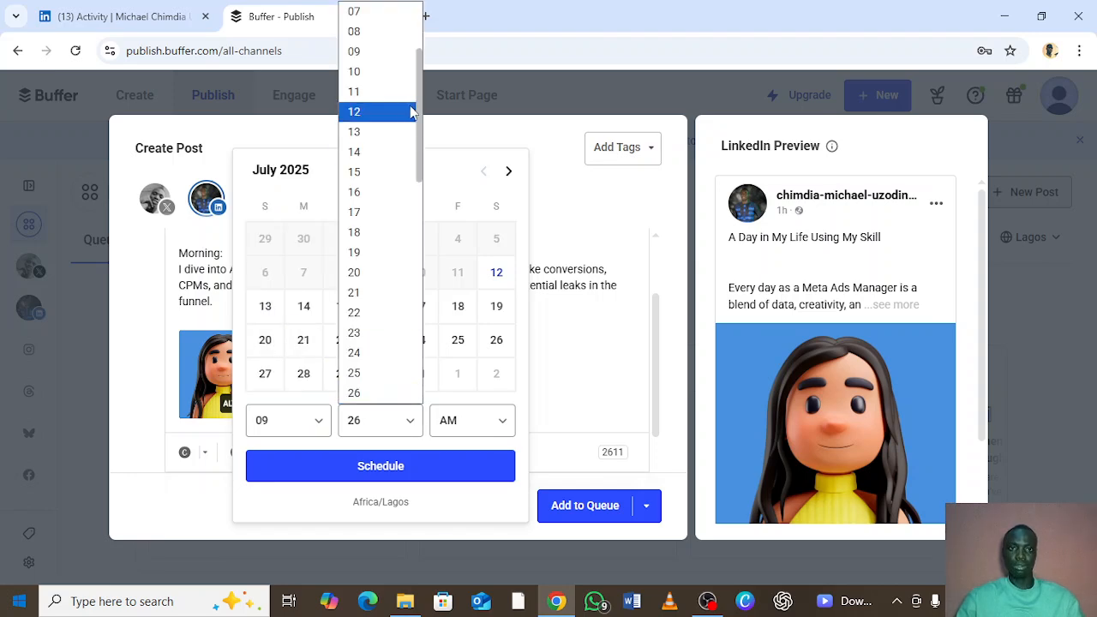
scroll(420, 116, "up", 2)
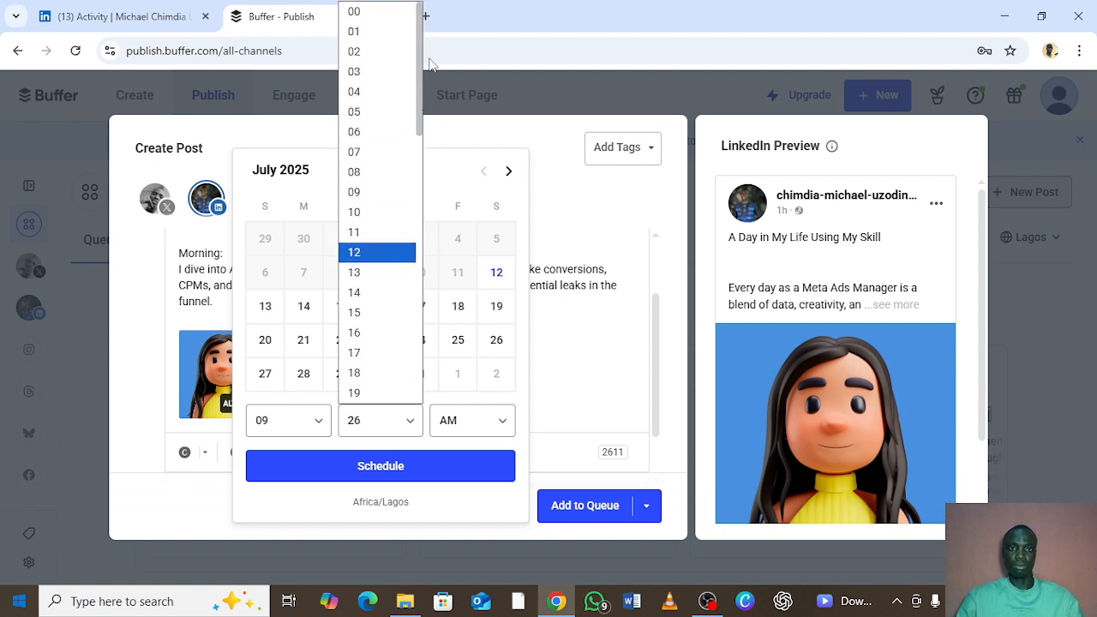
left_click(401, 13)
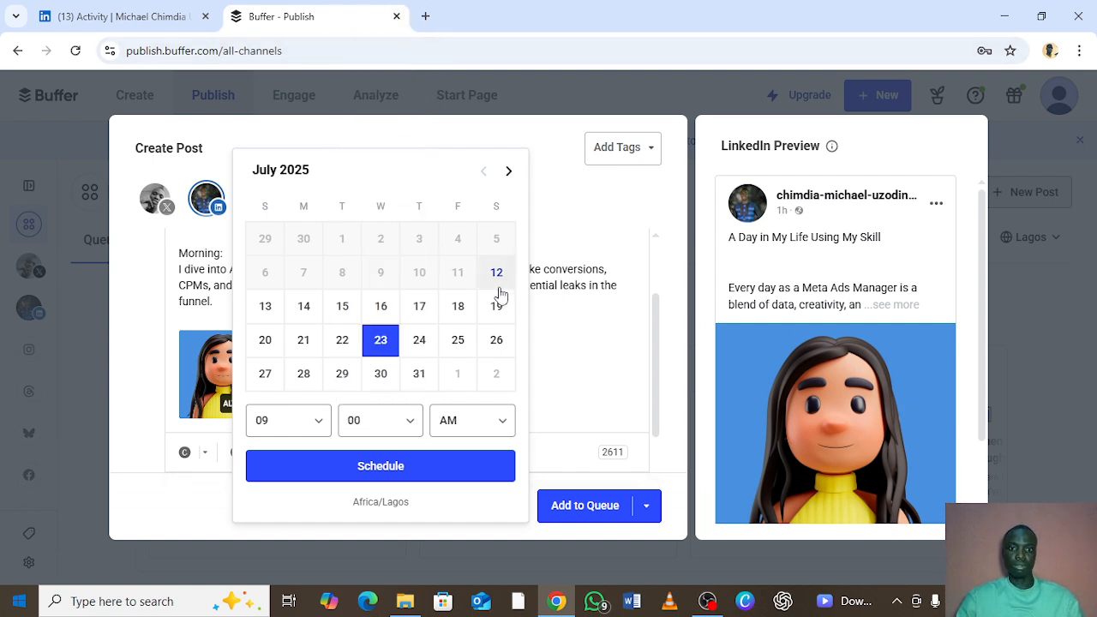
left_click(506, 429)
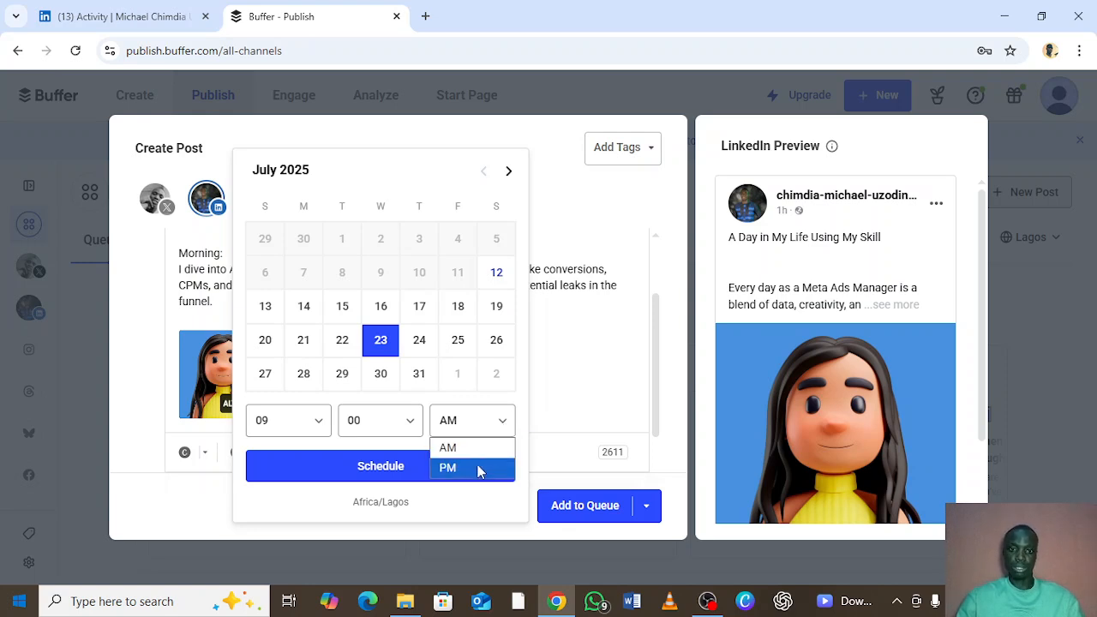
left_click(478, 454)
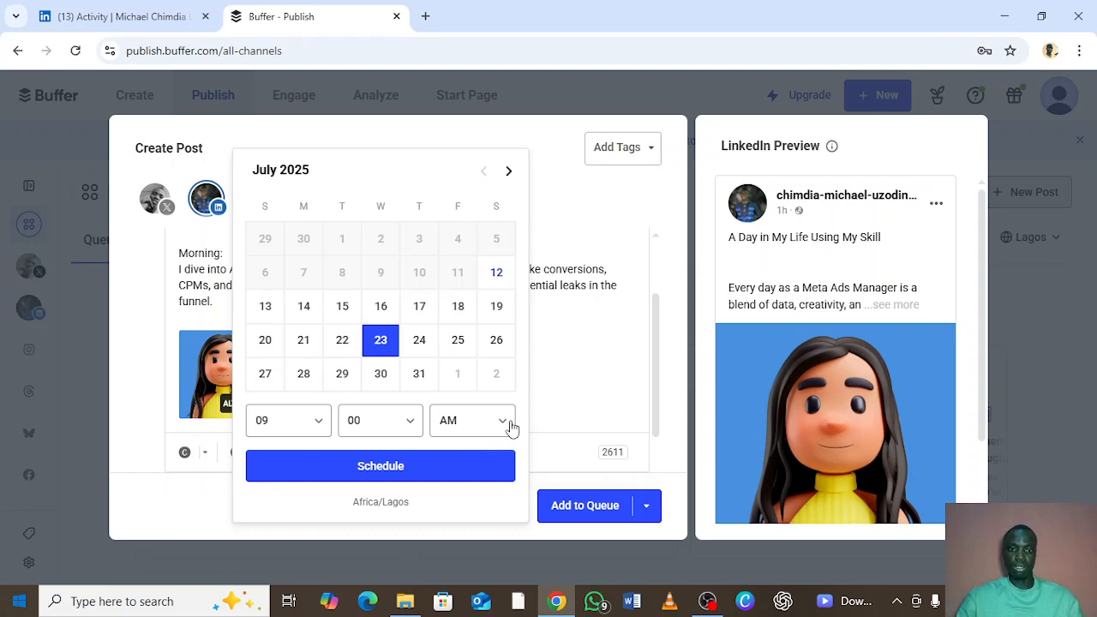
left_click(451, 468)
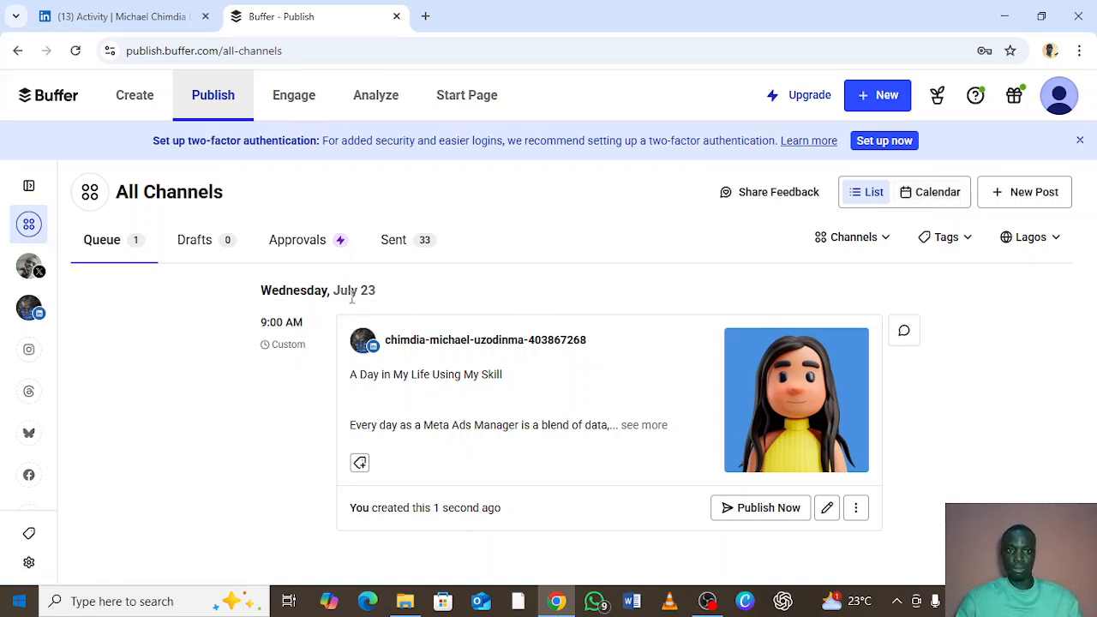
- Switch the post queue to the monthly calendar and check the scheduled post on 23 July
left_click(939, 191)
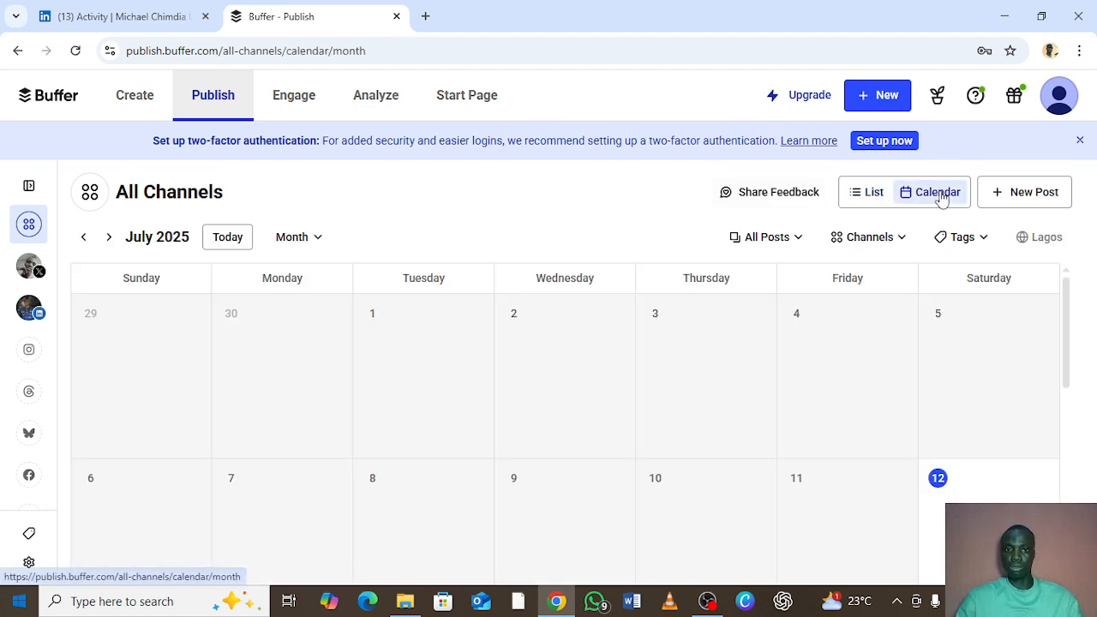
left_click_drag(1065, 318, 1071, 439)
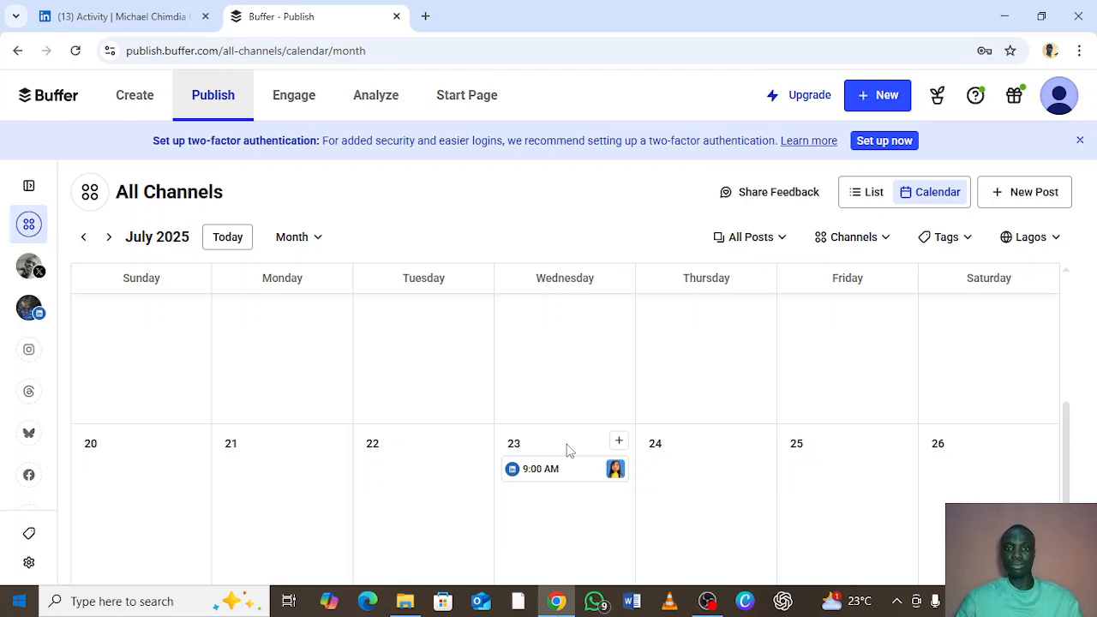
- Browse the Start Page templates, open the grey one with black link buttons, and close its page naming dialog without entering a name
left_click(469, 99)
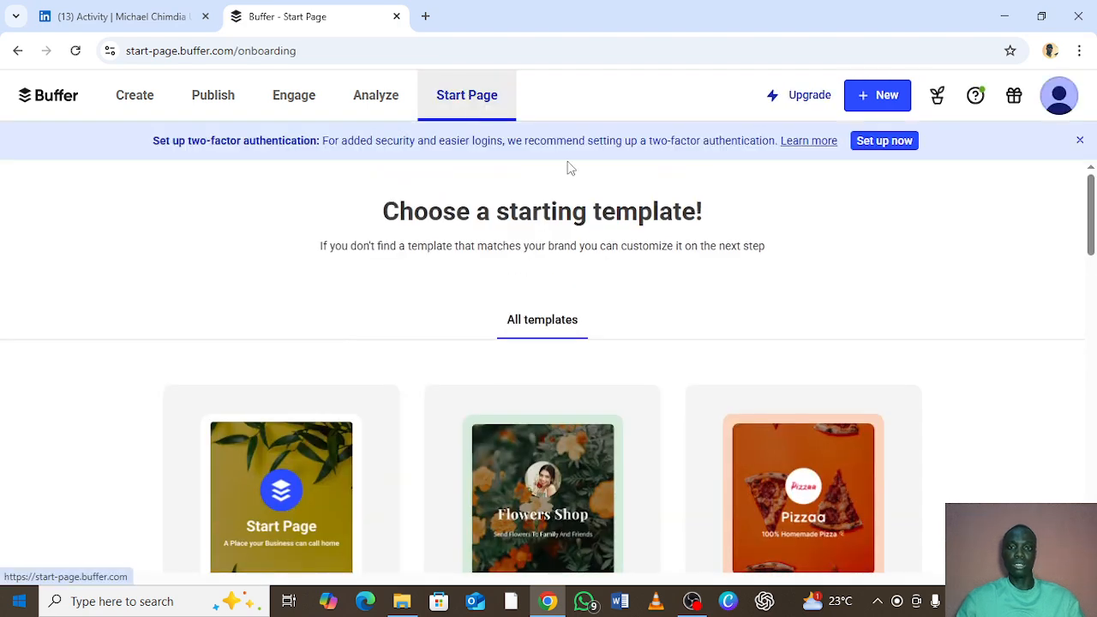
left_click_drag(1090, 246, 1090, 455)
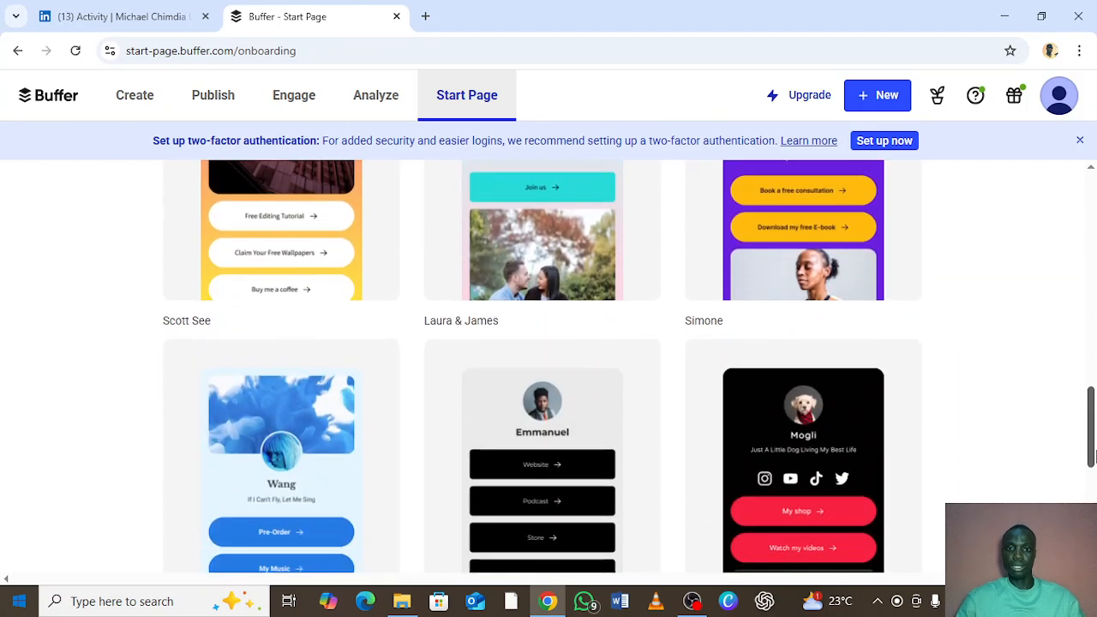
left_click(574, 434)
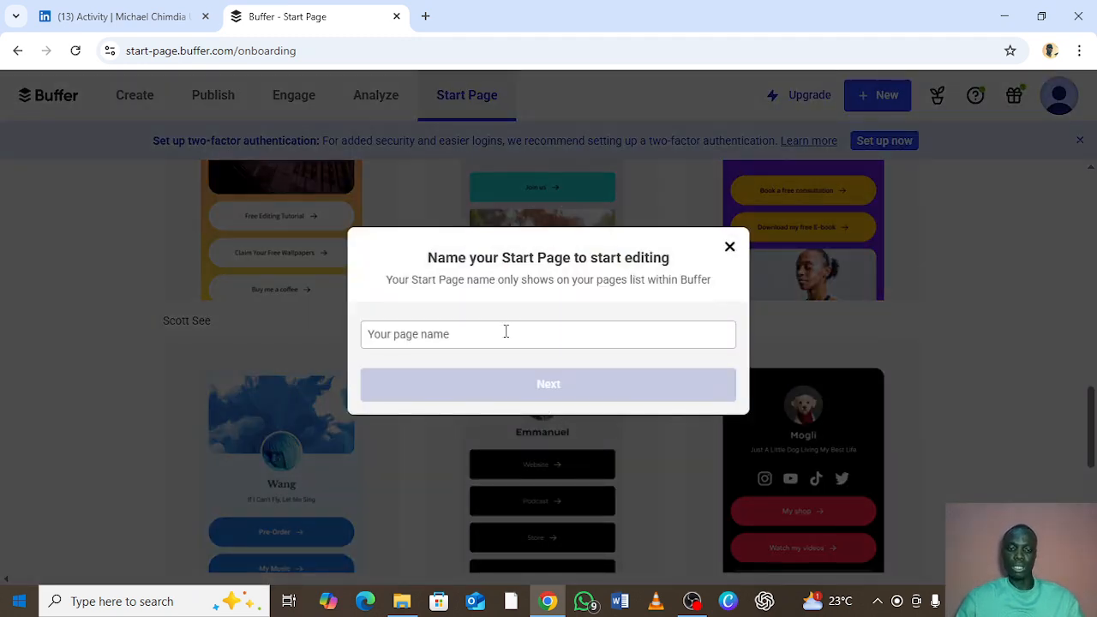
left_click(729, 248)
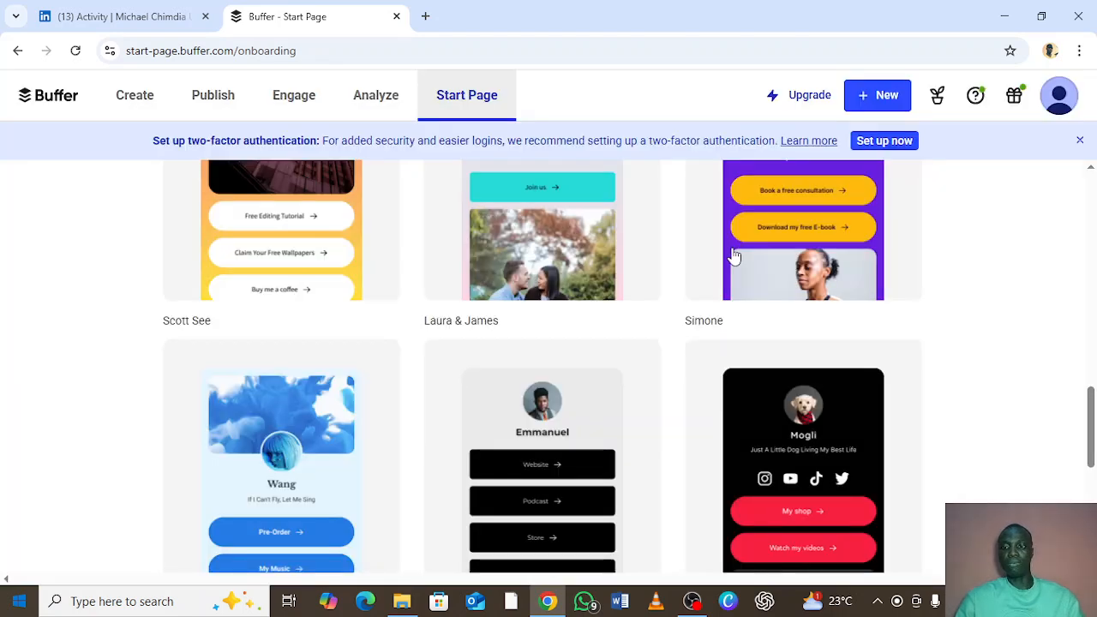